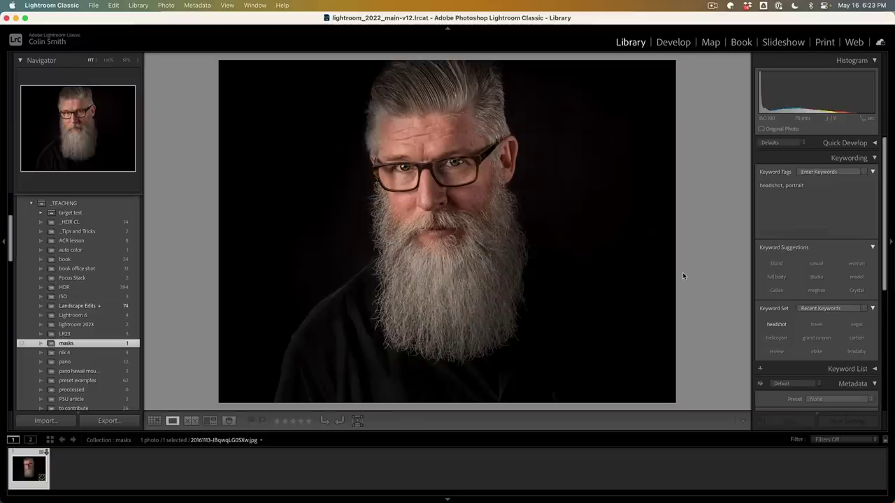
In Develop, create a Person 1 mask covering the bearded man's Hair and Facial Hair
left_click(668, 44)
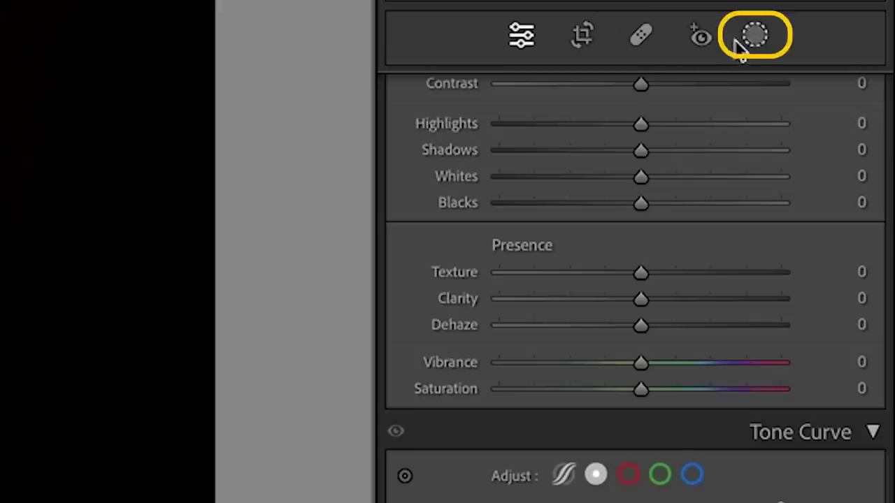
left_click(757, 39)
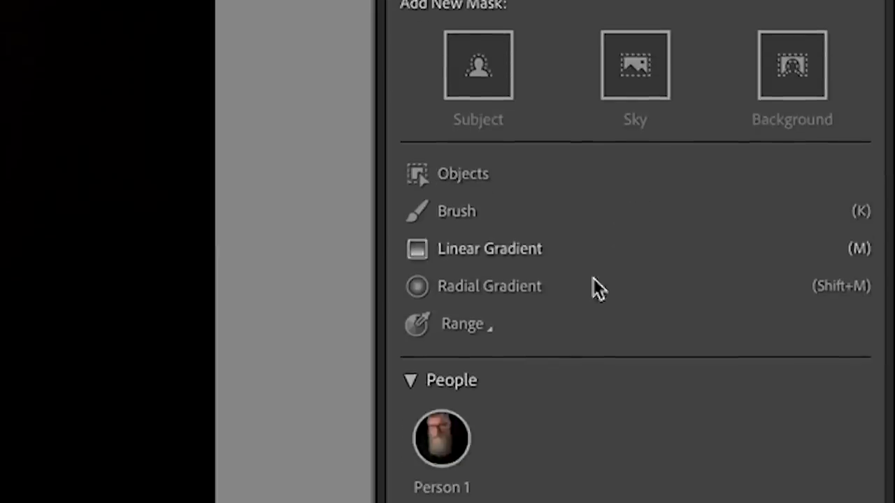
left_click(455, 450)
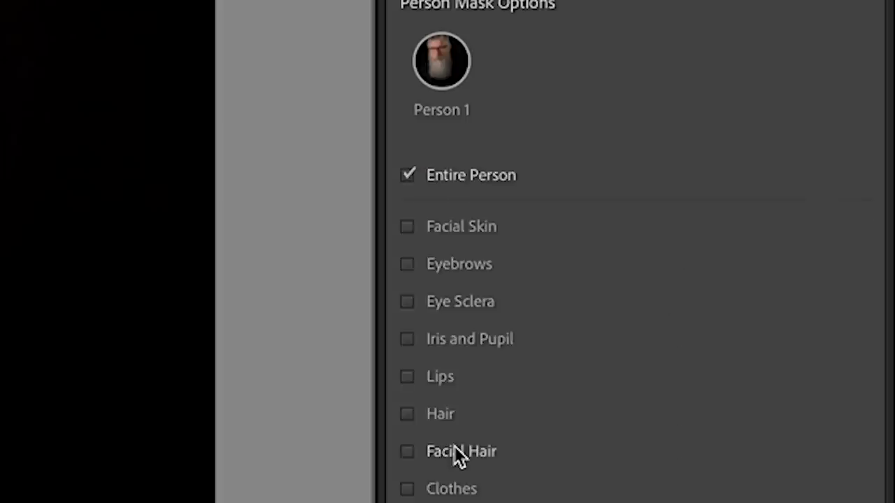
left_click(409, 451)
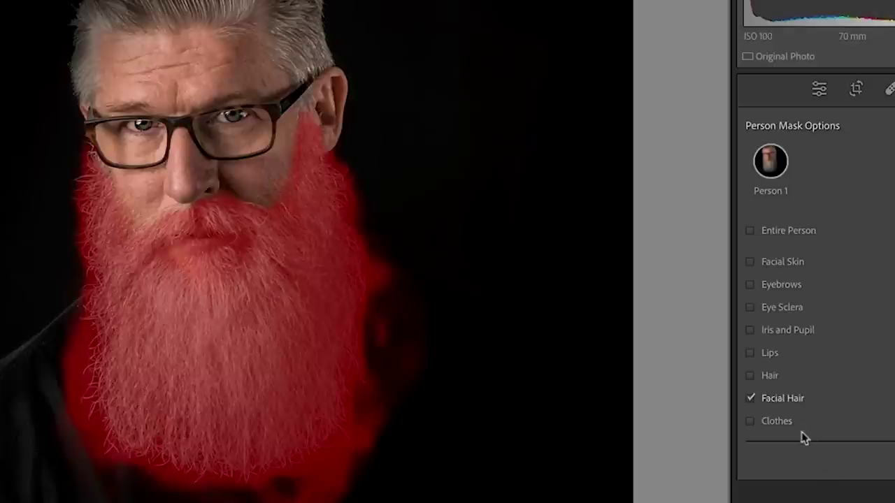
left_click(750, 376)
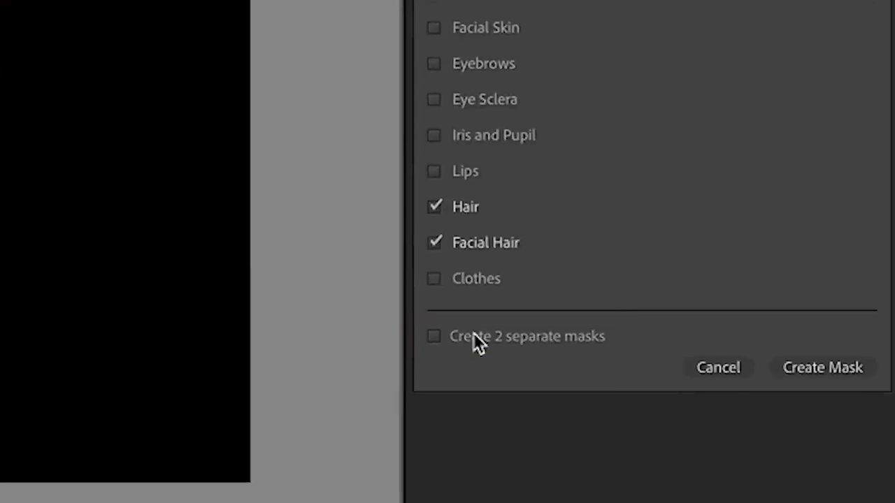
left_click(824, 368)
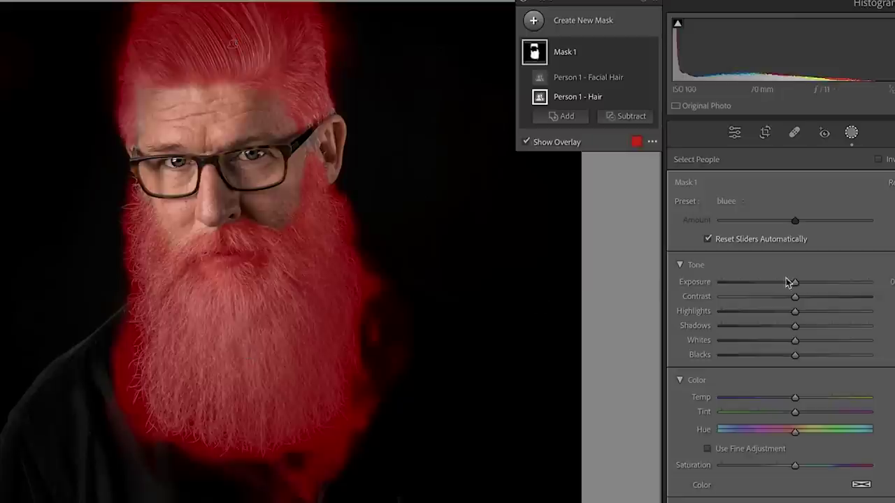
Lower the mask's Exposure and raise its Texture on the man's hair and beard
left_click_drag(796, 287, 768, 275)
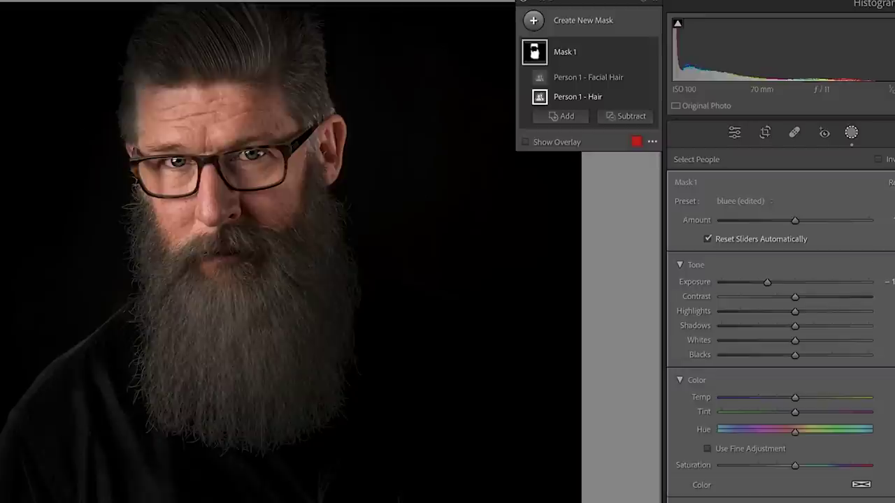
scroll(780, 329, "down", 8)
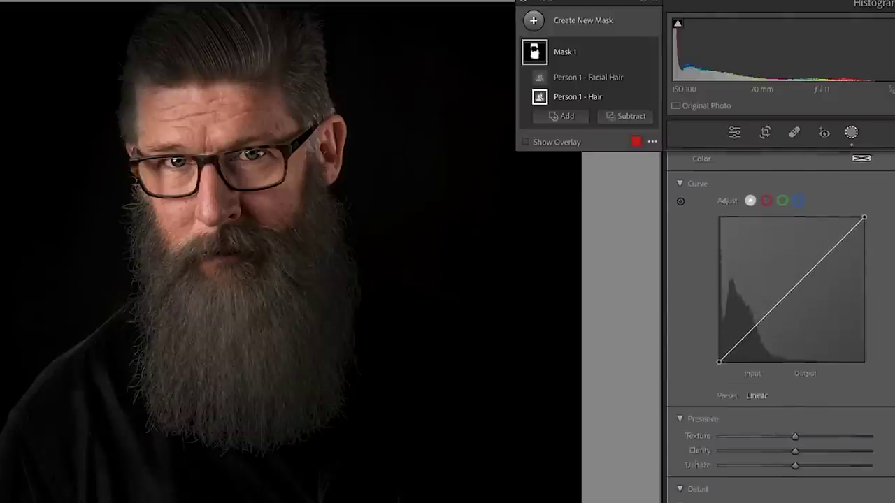
scroll(780, 324, "down", 3)
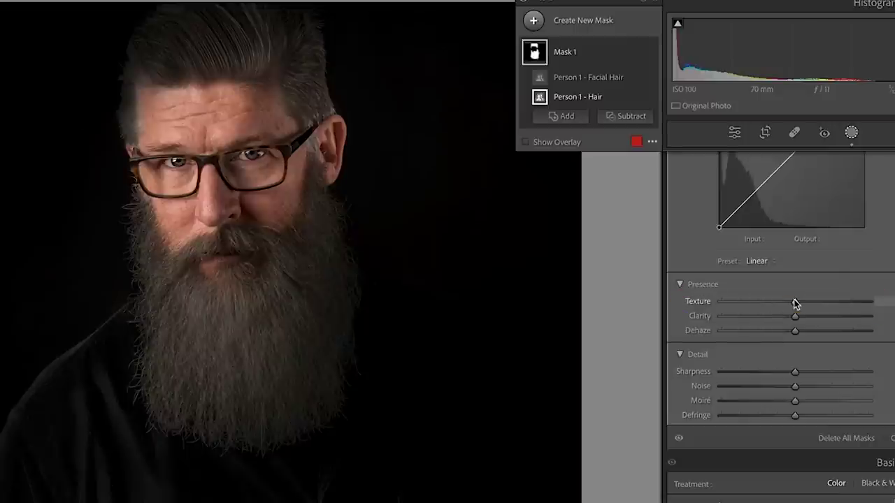
left_click_drag(794, 302, 775, 305)
Raise the mask's Exposure to brighten the hair and beard, trying Highlights then restoring it
scroll(873, 205, "up", 10)
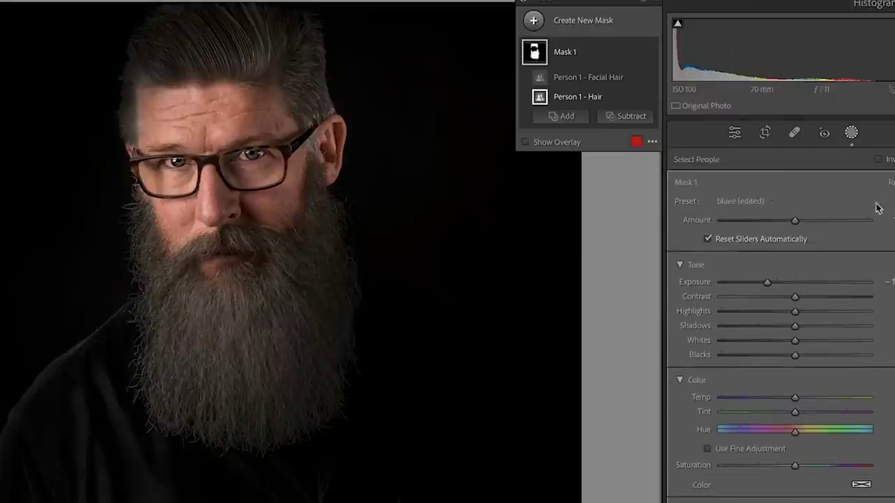
mouse_move(795, 282)
left_mouse_down()
mouse_move(771, 284)
mouse_move(815, 282)
left_mouse_up()
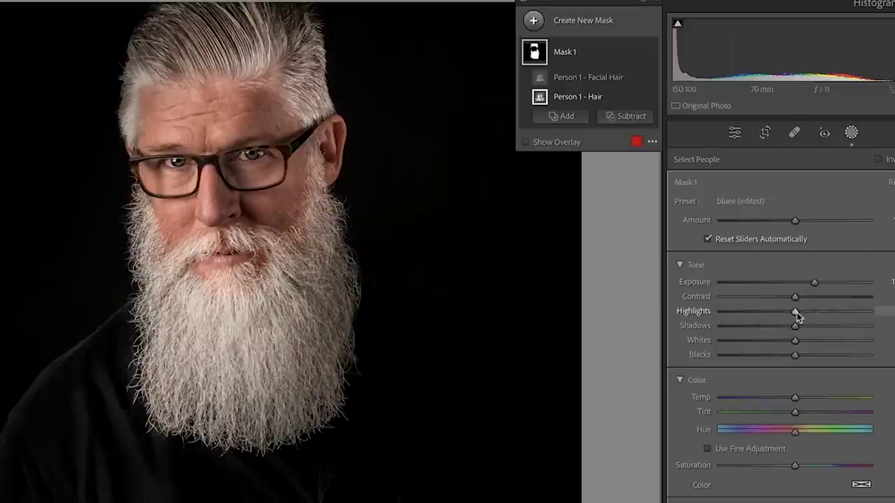
left_click_drag(798, 318, 767, 316)
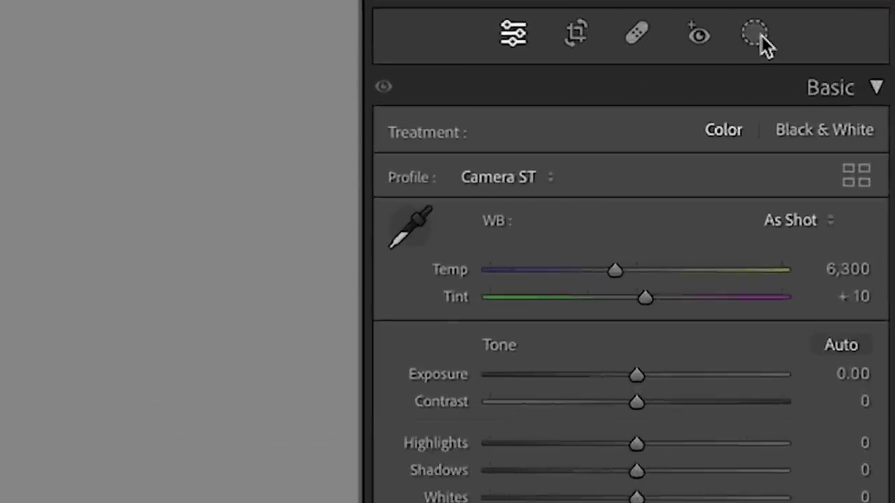
Create a Person 1 Clothes mask covering the woman's shirt, jacket and leggings
left_click(835, 147)
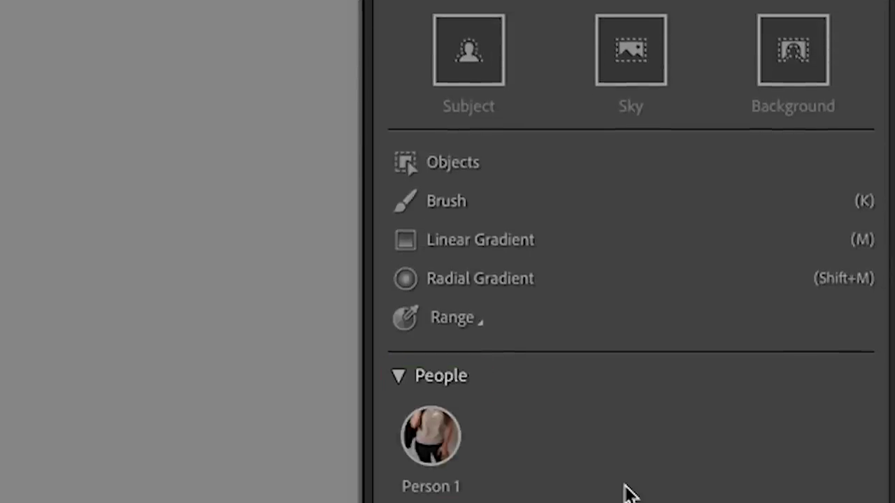
left_click(432, 430)
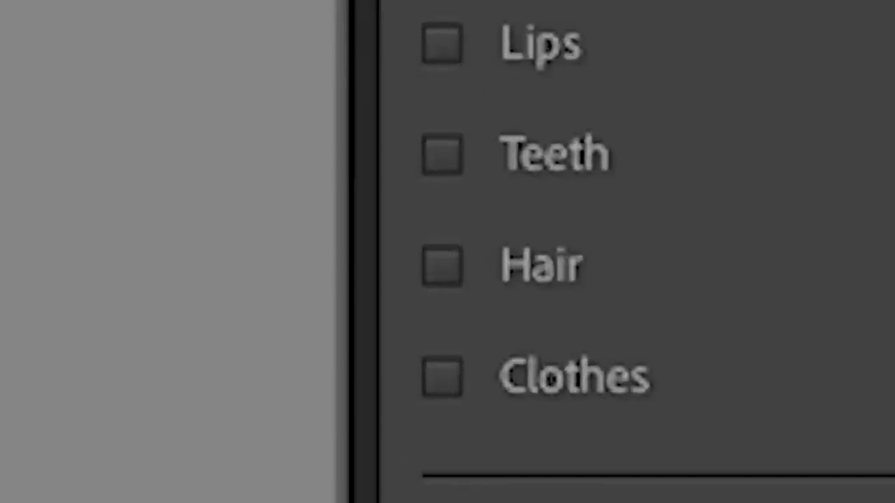
left_click(440, 377)
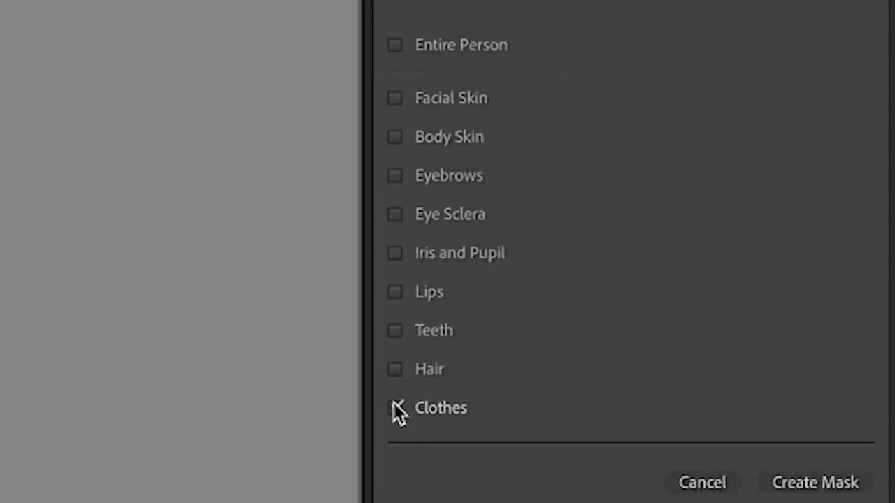
left_click(835, 485)
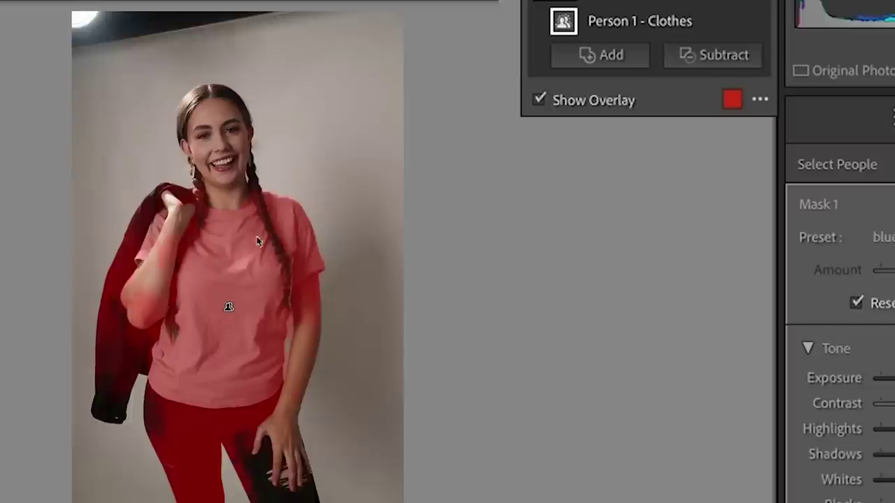
Subtract a Person 1 Hair selection from the clothes mask to exclude her braids
left_click(612, 102)
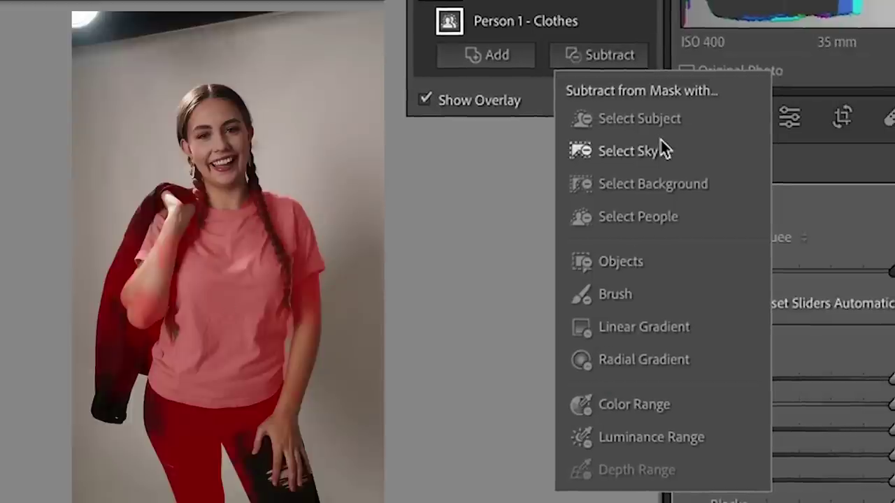
left_click(650, 214)
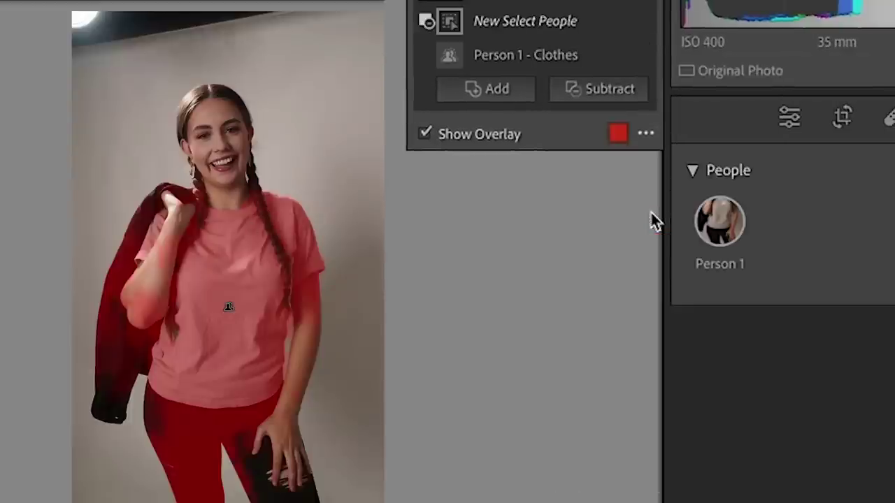
left_click(725, 231)
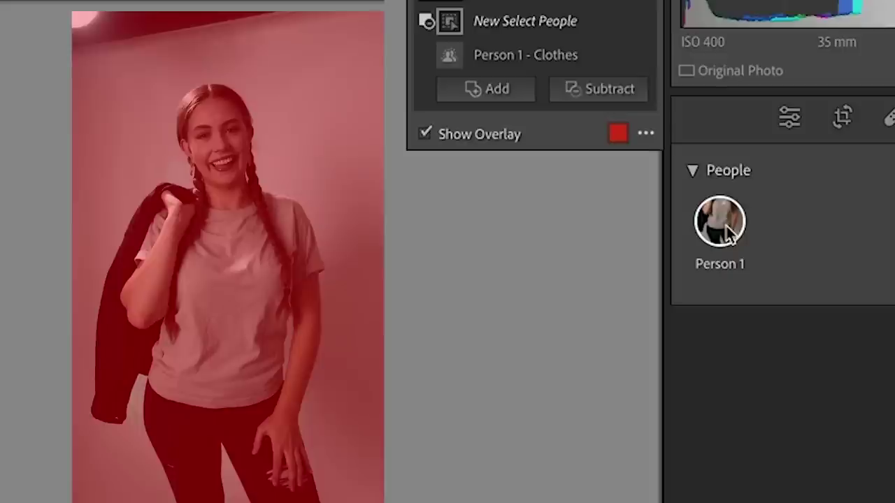
scroll(727, 234, "down", 5)
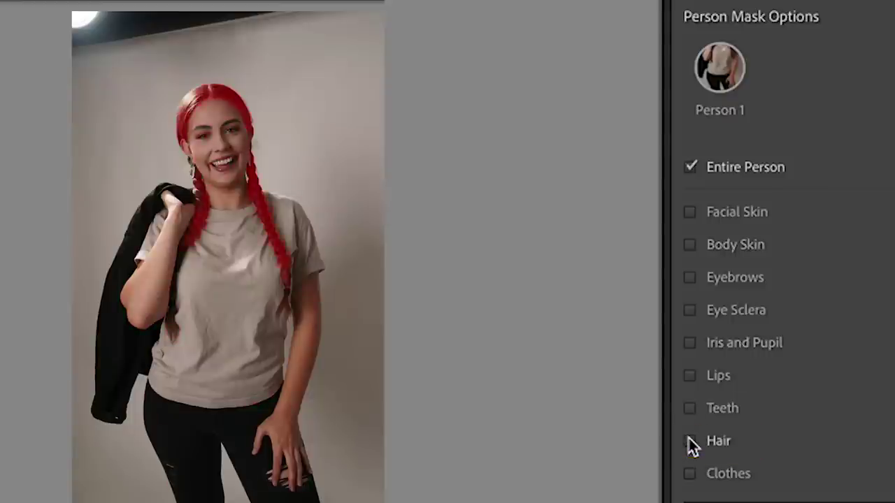
left_click(689, 440)
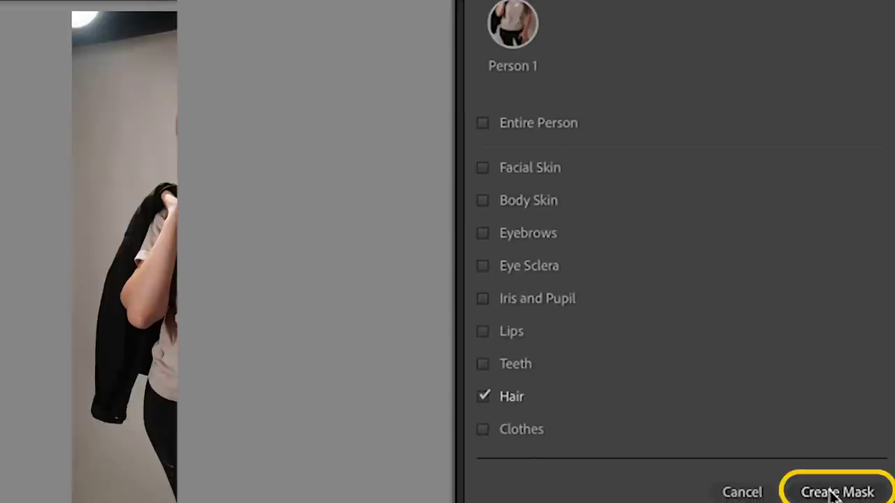
left_click(834, 493)
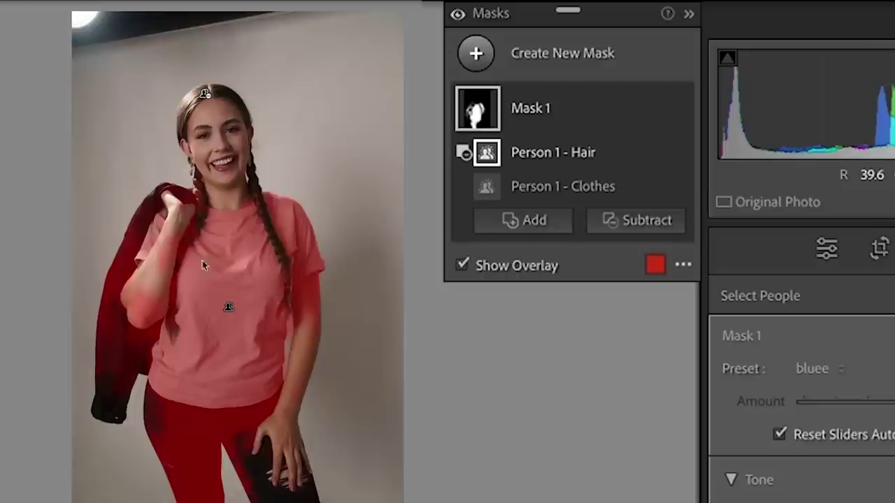
Subtract a Person 1 Body Skin selection (neck, arms, hands) from the clothes mask
left_click(649, 225)
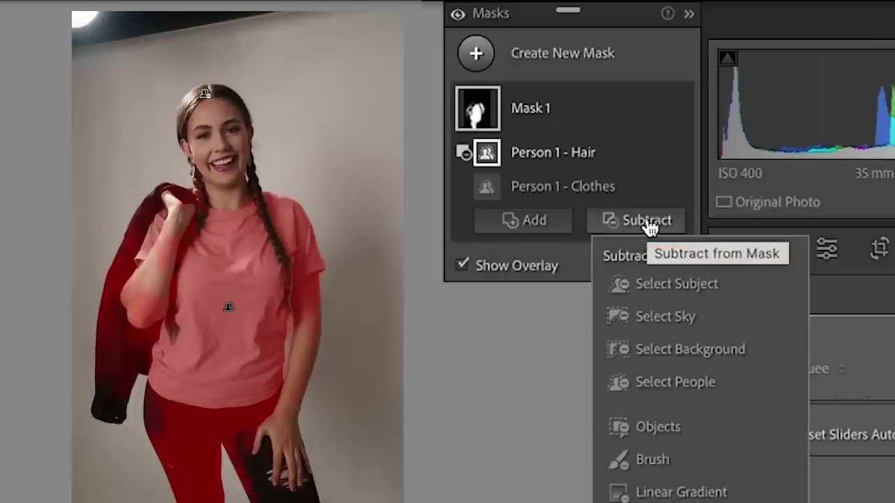
left_click(653, 383)
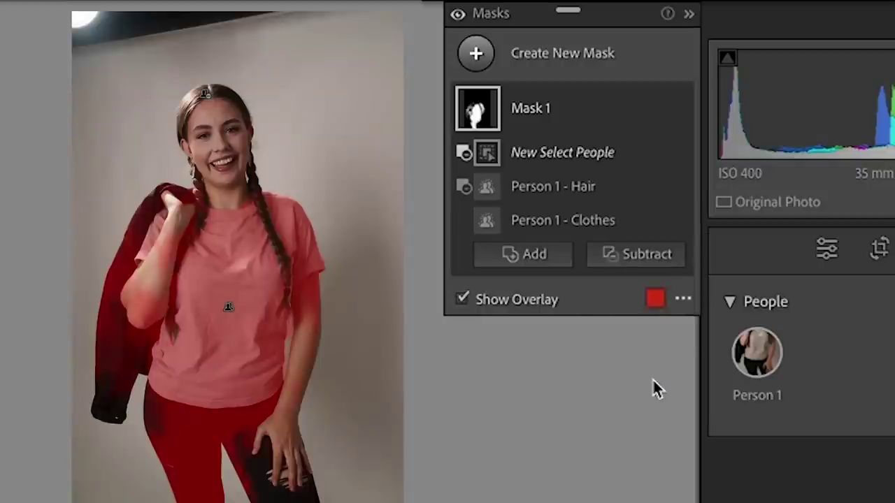
left_click(755, 349)
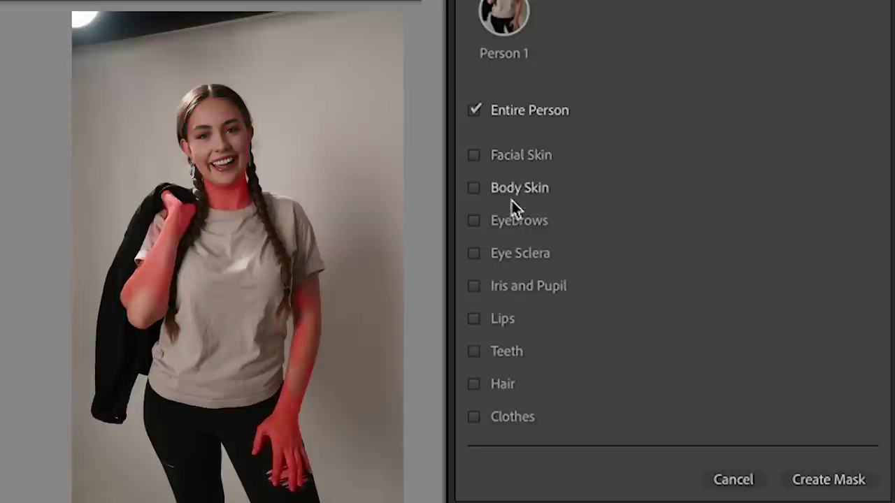
left_click(510, 188)
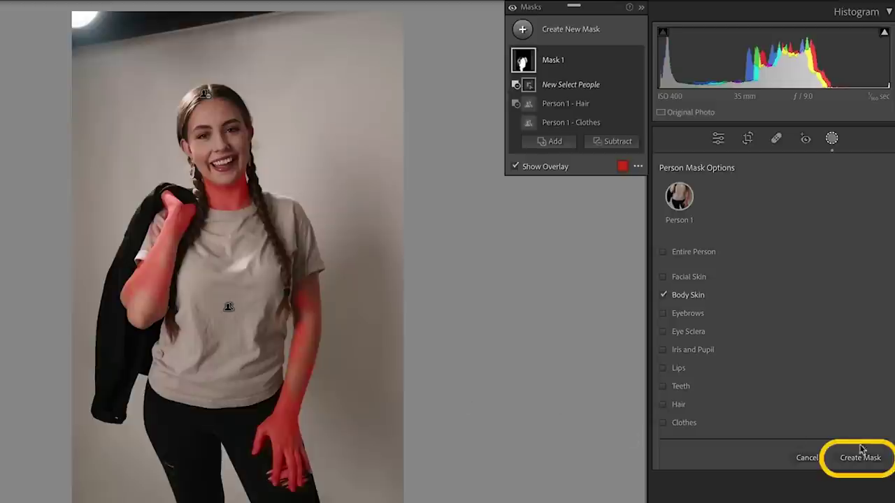
left_click(862, 460)
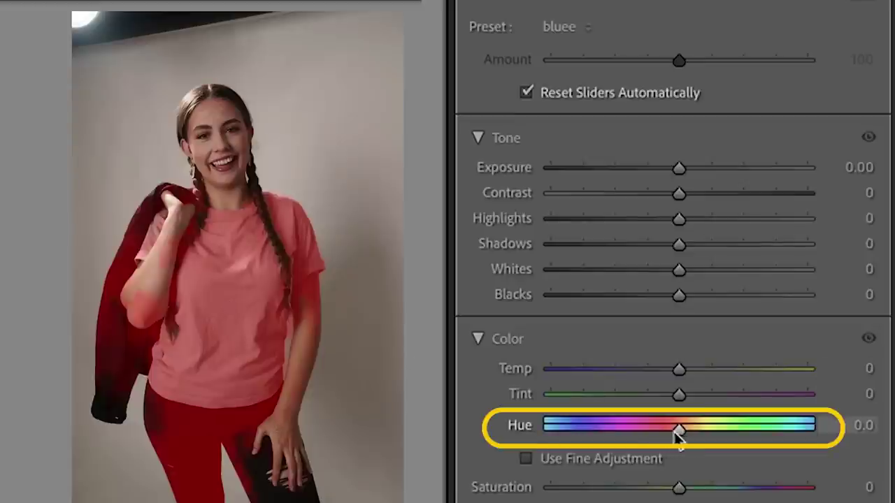
Set the shirt mask to Hue -178.3, Exposure -1.07, Saturation 65 and Temp 39
mouse_move(675, 428)
left_mouse_down()
mouse_move(544, 429)
mouse_move(580, 428)
mouse_move(526, 419)
left_mouse_up()
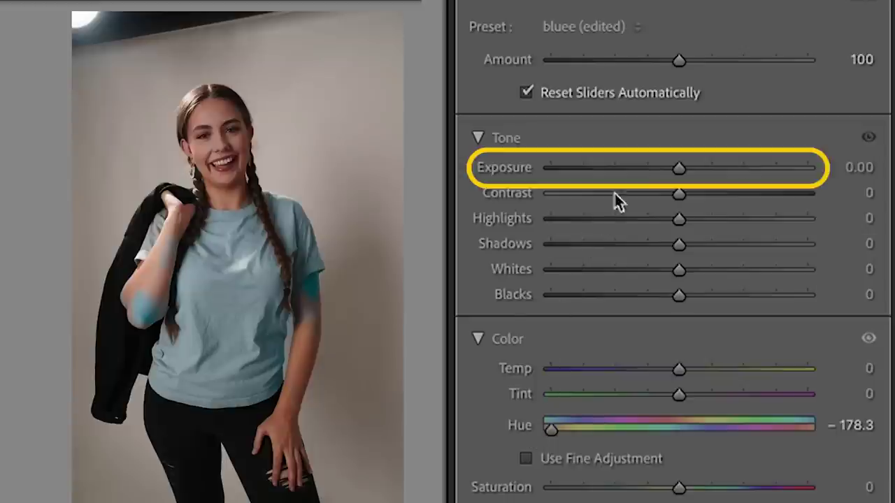
left_click_drag(679, 167, 645, 168)
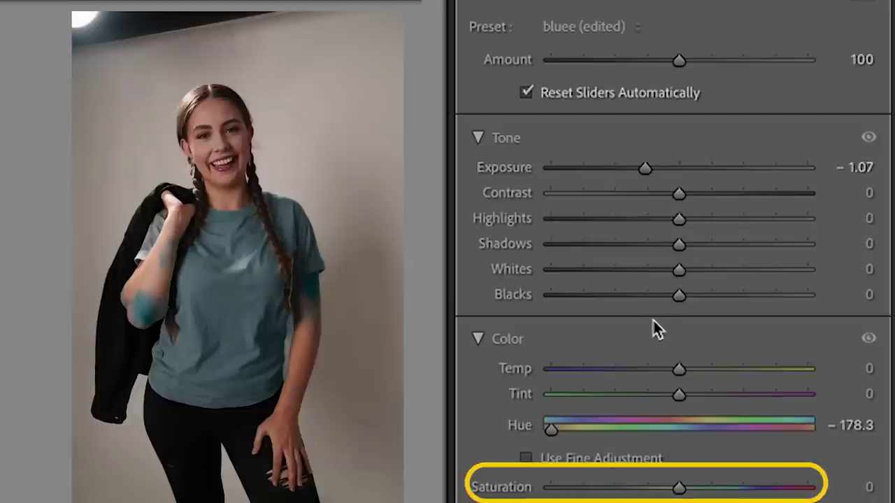
mouse_move(678, 487)
left_mouse_down()
mouse_move(776, 492)
mouse_move(762, 494)
left_mouse_up()
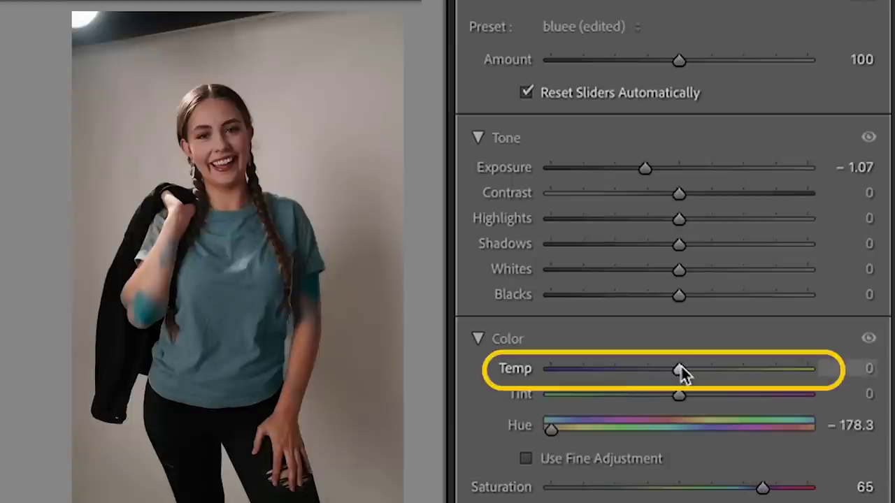
mouse_move(680, 368)
left_mouse_down()
mouse_move(668, 369)
mouse_move(730, 361)
left_mouse_up()
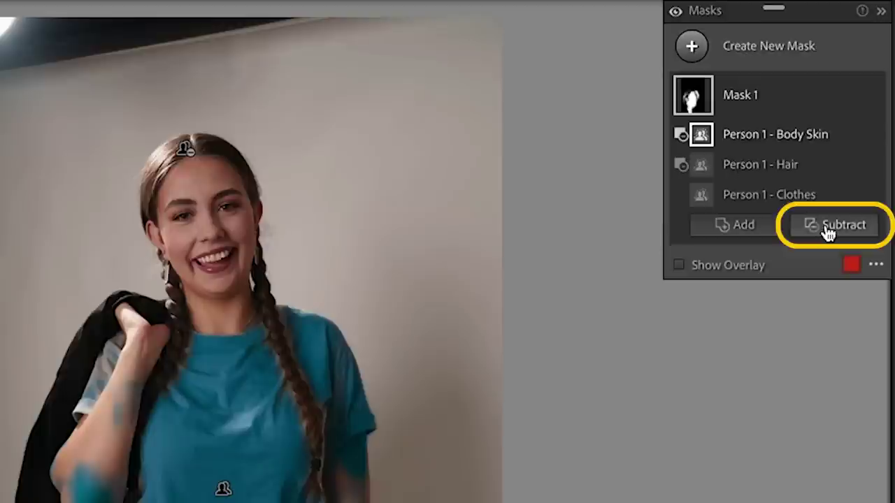
Add a subtracting brush for the arms' teal spill and an adding brush for missed shirt areas
left_click(828, 231)
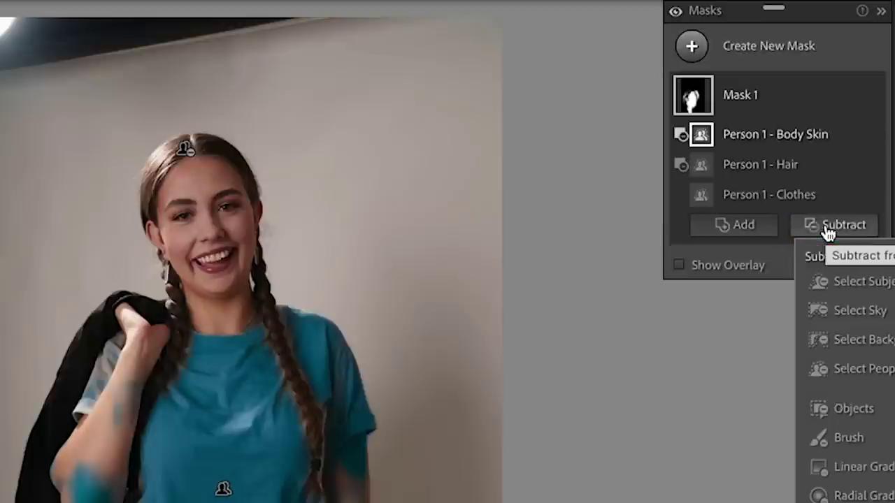
left_click(847, 437)
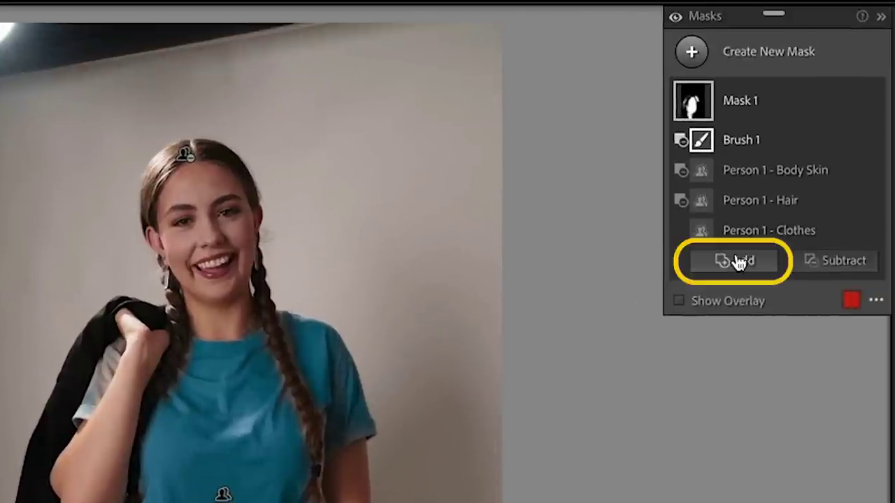
left_click(739, 261)
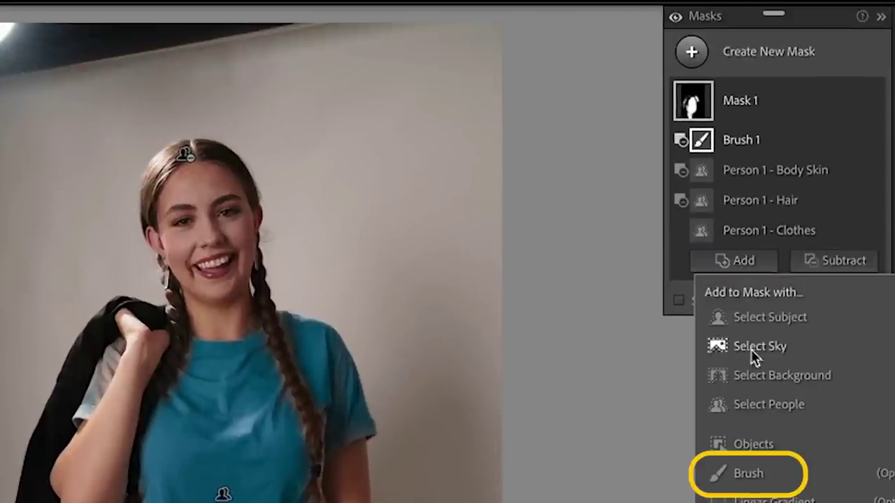
left_click(747, 474)
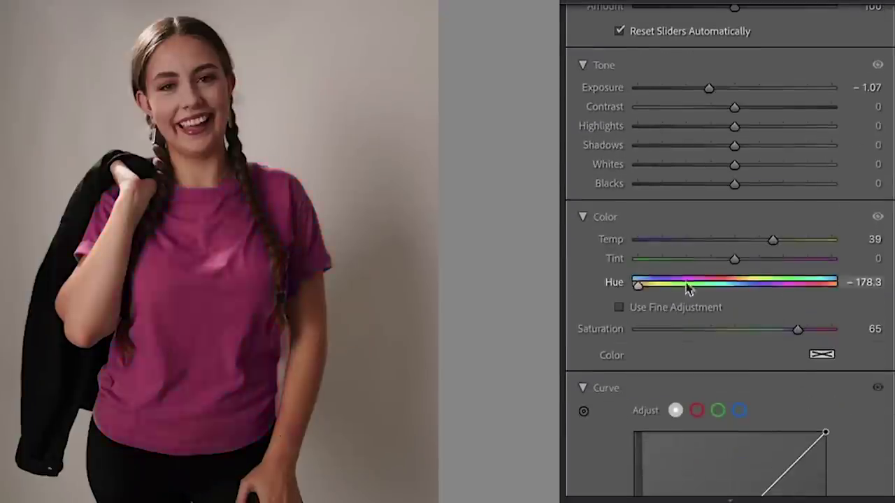
Set the shirt mask's Hue to -100.6, Tint to -30 and Temp to 43
left_click_drag(688, 289, 679, 272)
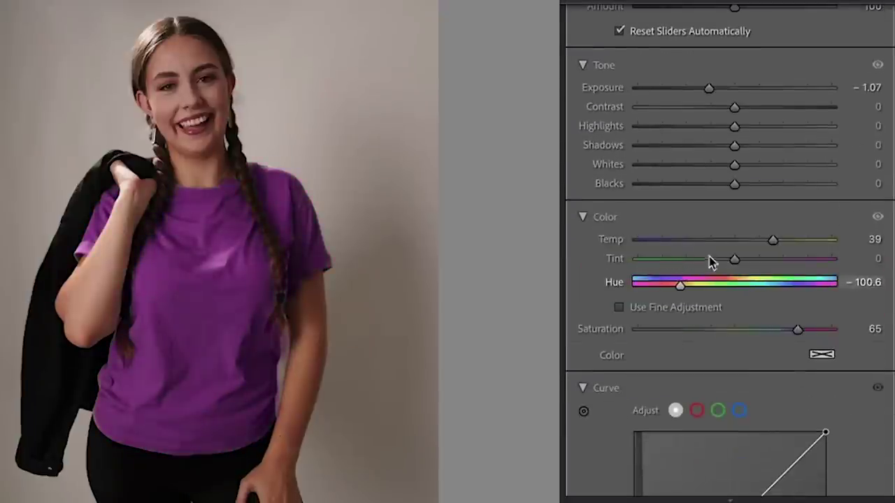
left_click_drag(734, 259, 705, 259)
mouse_move(772, 240)
left_mouse_down()
mouse_move(743, 242)
mouse_move(773, 245)
left_mouse_up()
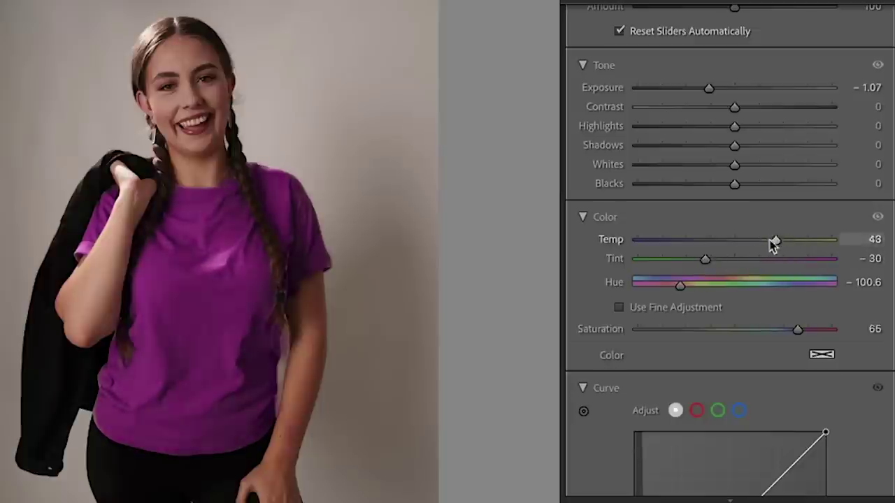